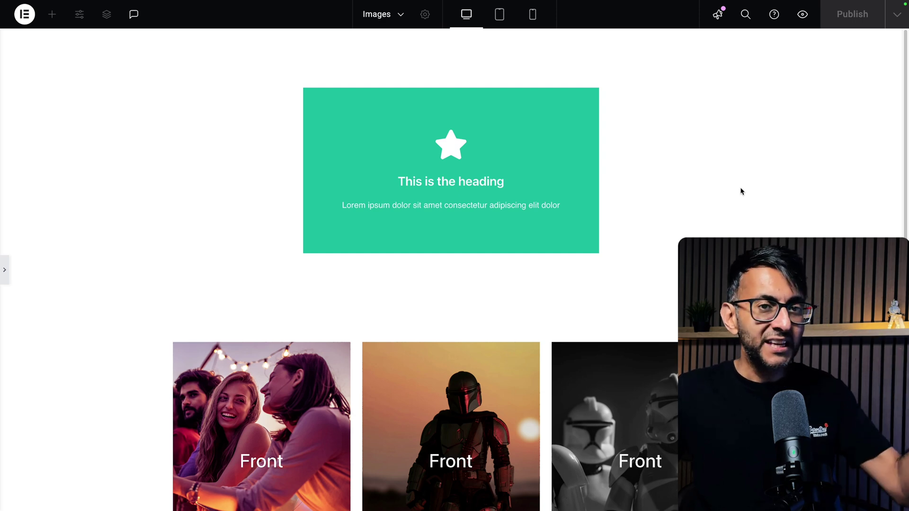
Examine the standard Flip Box widget's flip effect and its front and back content settings.
mouse_move(497, 166)
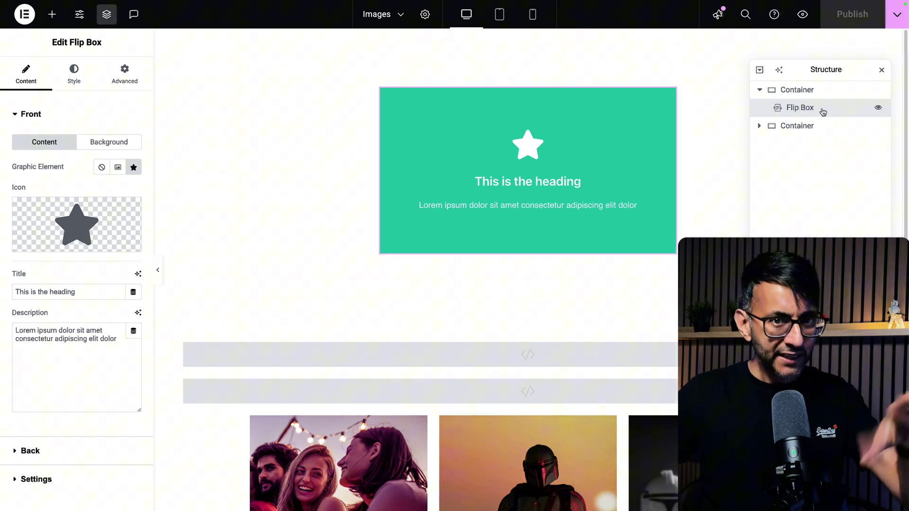
mouse_move(113, 234)
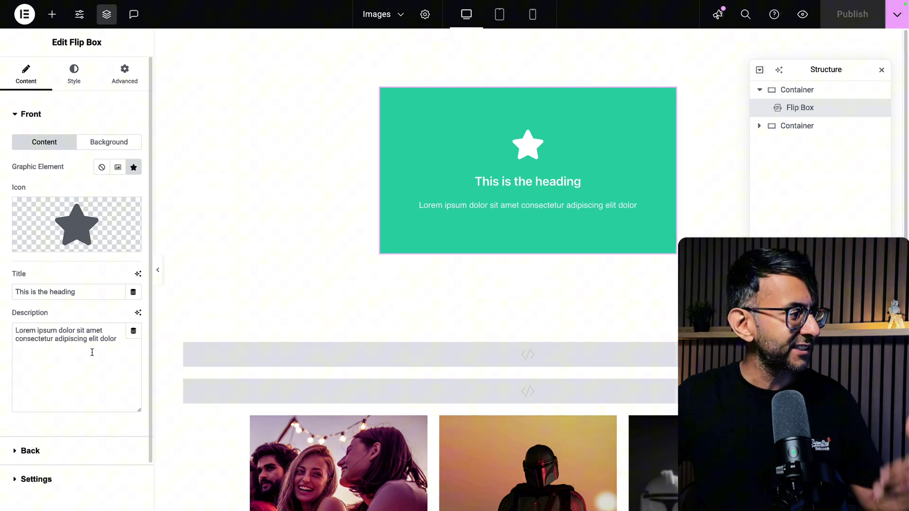
click(57, 450)
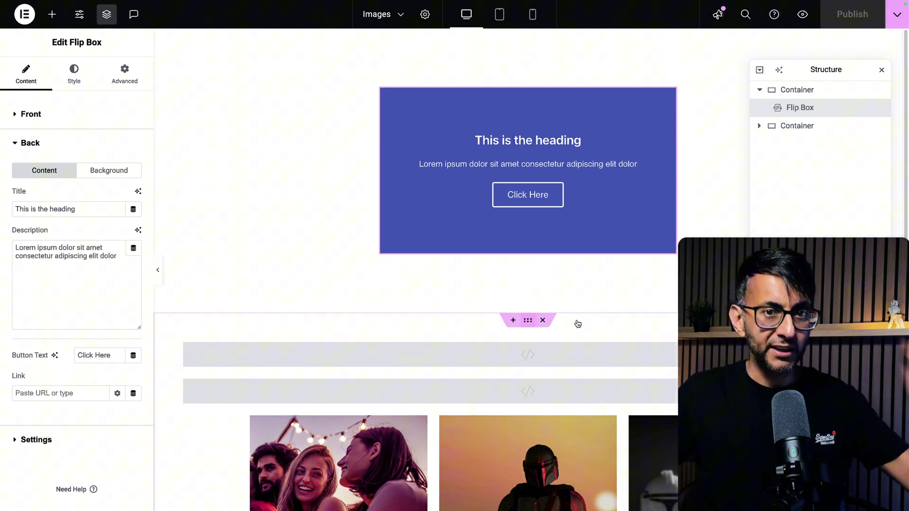
Examine the layout and advanced settings of the container that holds the three image cards, down to its CSS classes.
scroll(580, 324, down, 5)
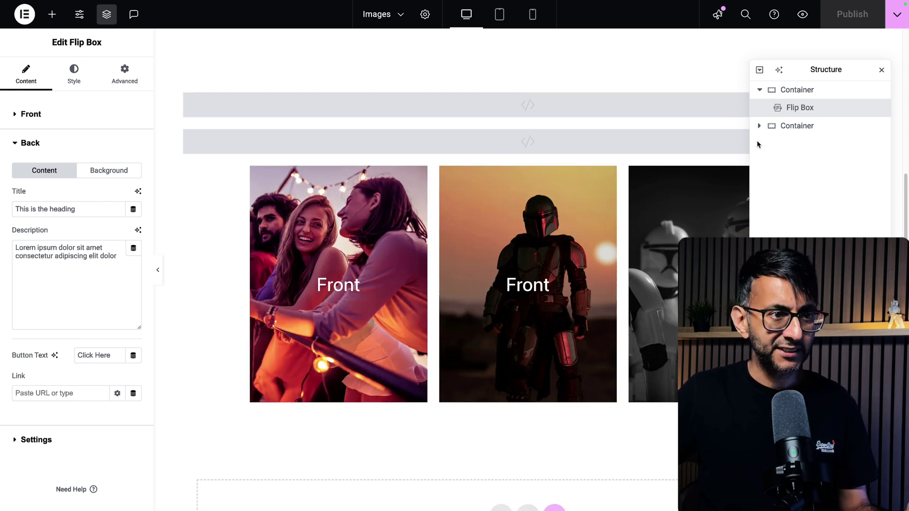
click(759, 126)
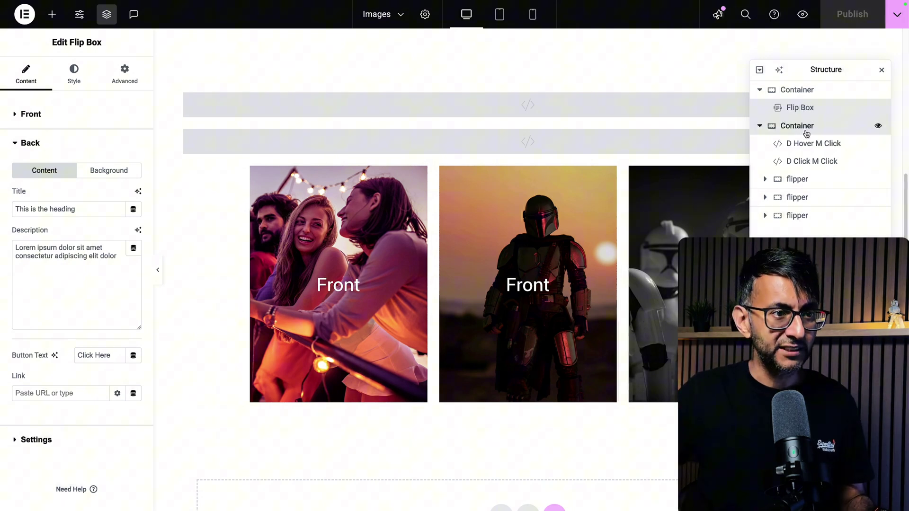
click(778, 130)
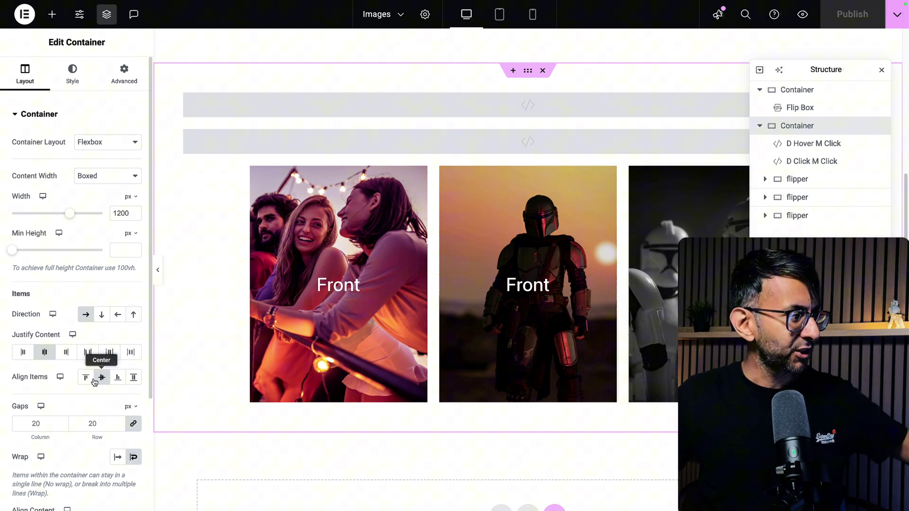
click(130, 77)
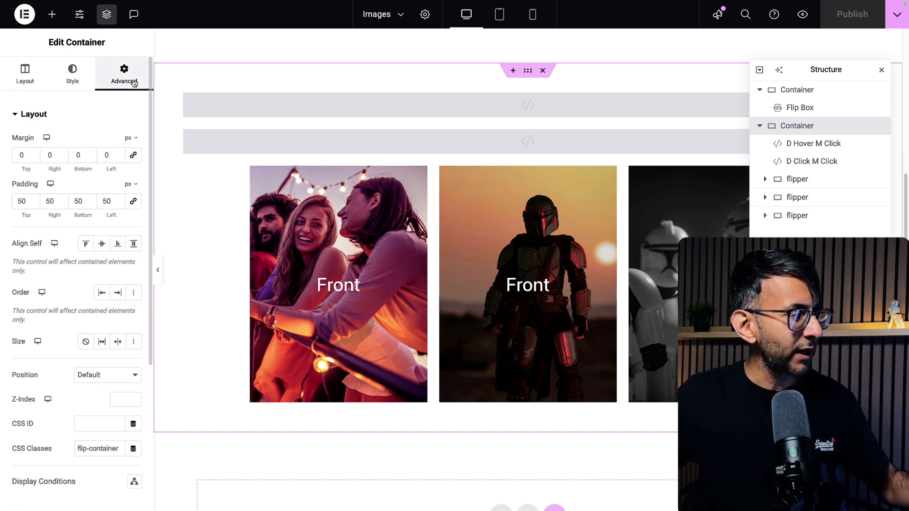
scroll(129, 275, down, 3)
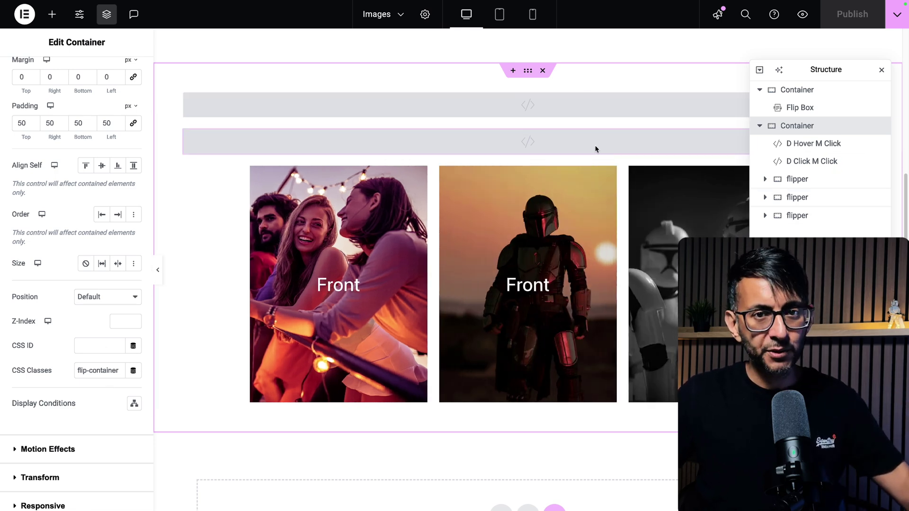
Compare the scripts in the D Hover M Click and D Click M Click HTML widgets.
click(817, 150)
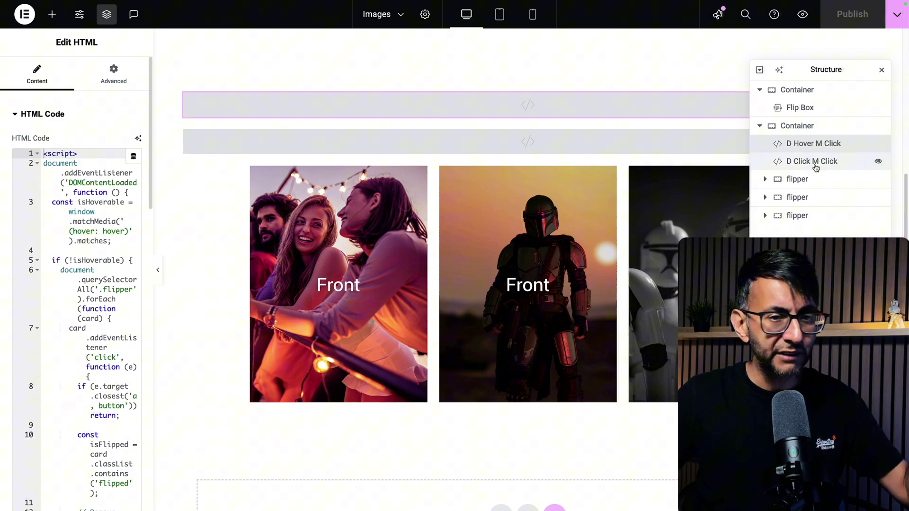
click(816, 162)
click(817, 149)
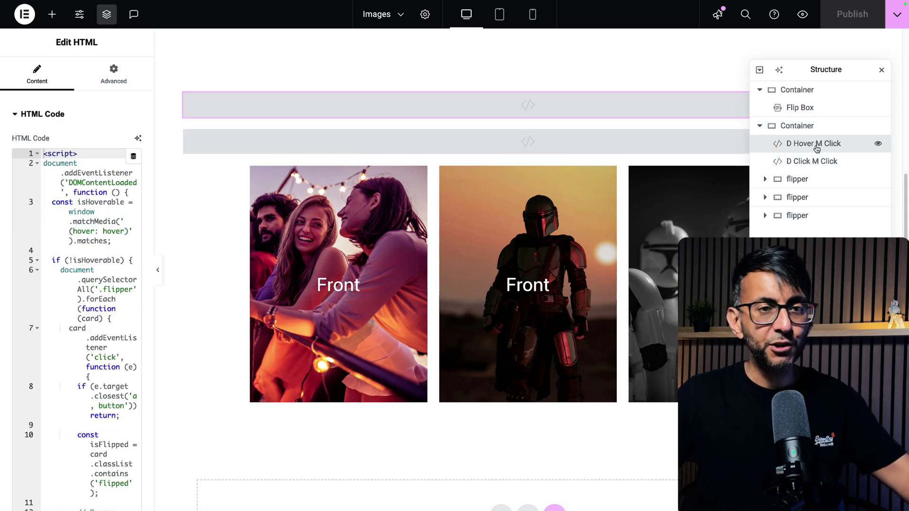
click(818, 164)
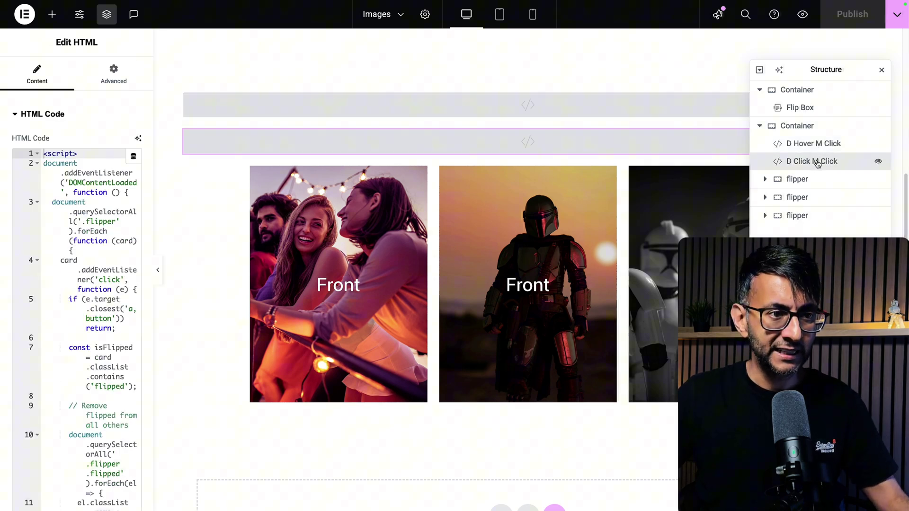
Review the first flipper container's CSS class and its layout settings.
click(814, 184)
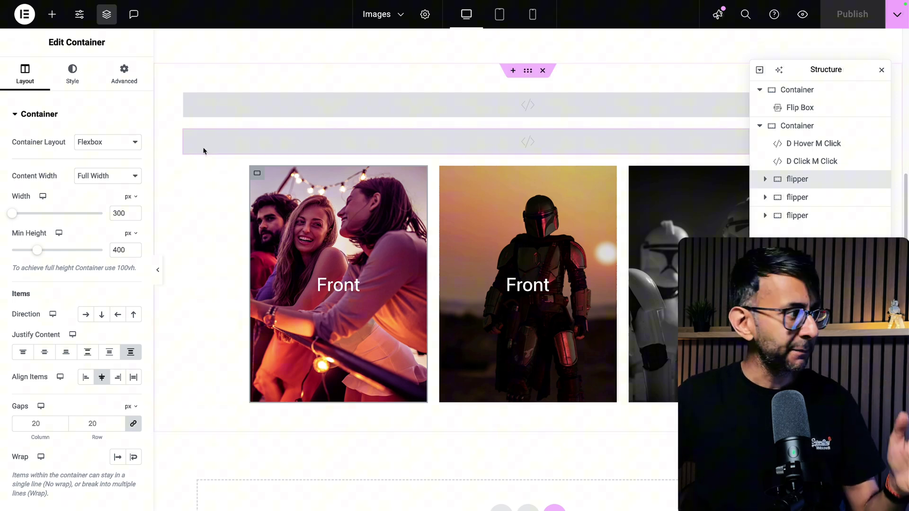
click(126, 77)
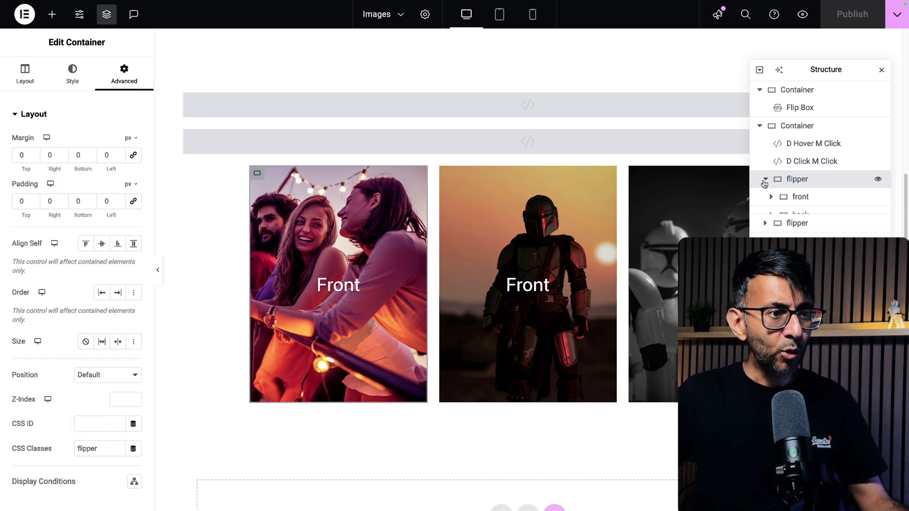
click(26, 76)
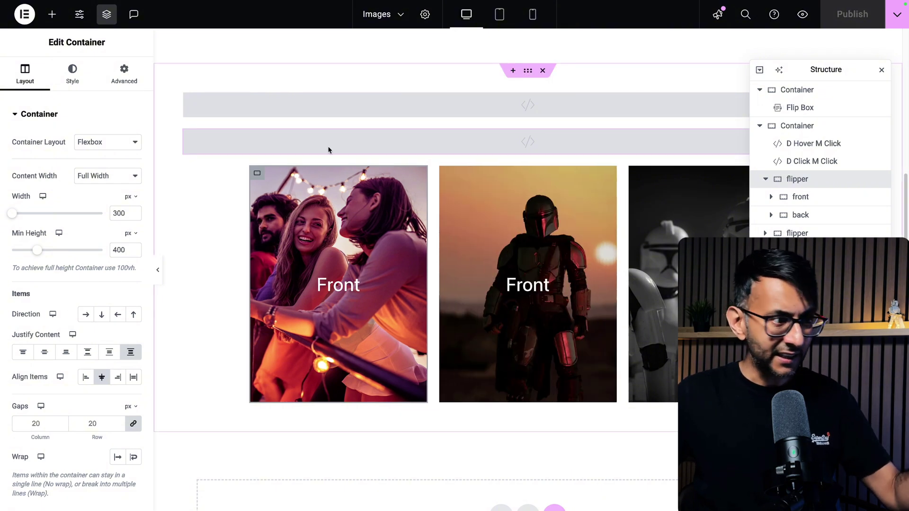
Expand all three flipper containers in the page structure, plus the first one's front and back containers, to inspect their nested elements.
click(802, 198)
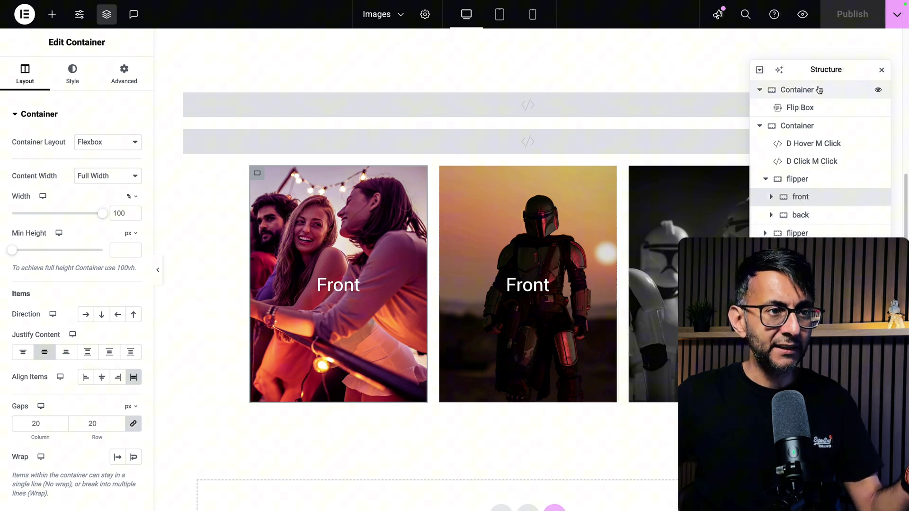
drag(833, 70, 633, 66)
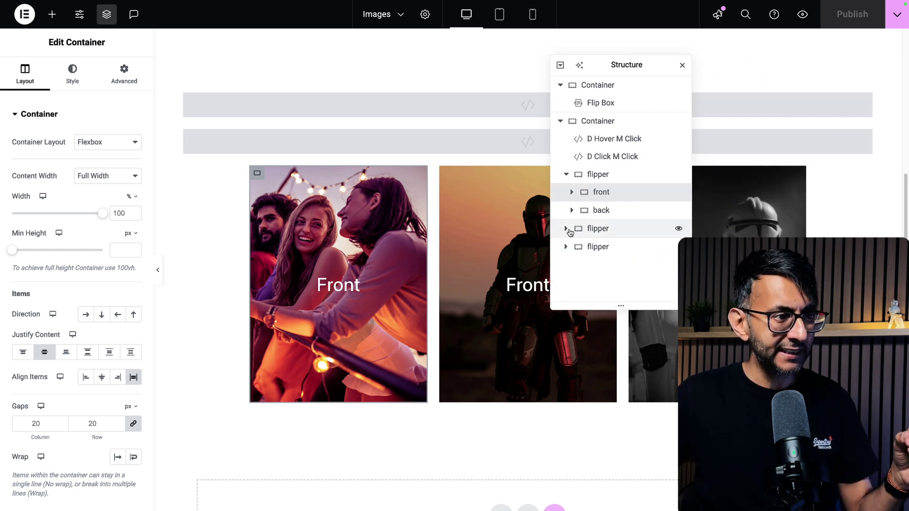
click(566, 229)
click(566, 283)
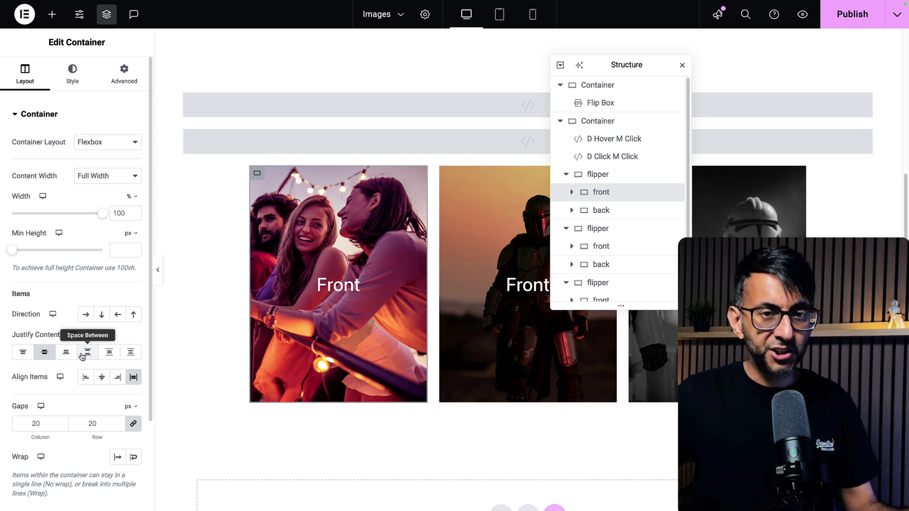
click(572, 193)
click(573, 229)
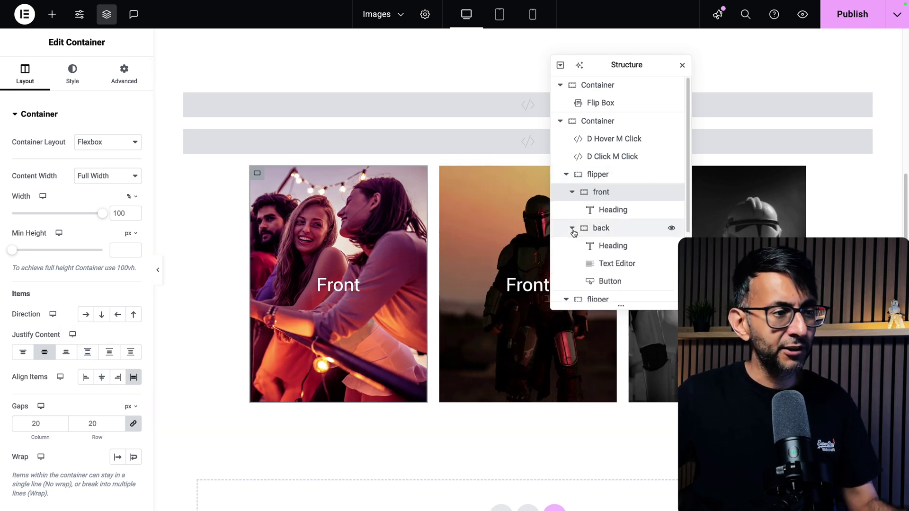
scroll(611, 223, down, 1)
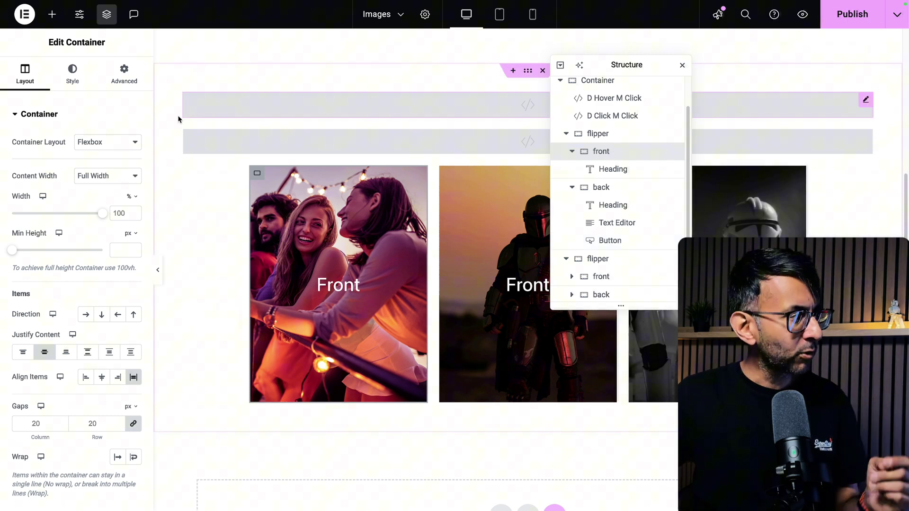
Check the CSS classes on the first card's front, back and flipper containers, and close the page structure.
click(121, 81)
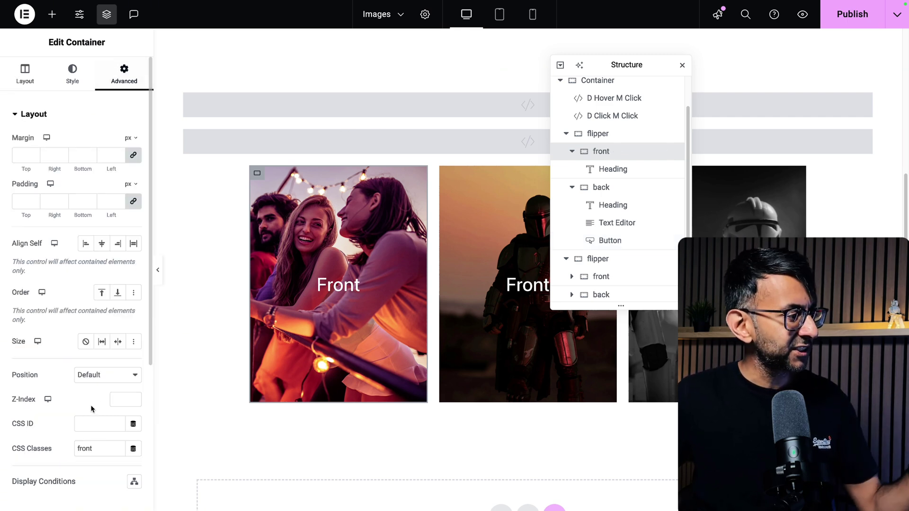
click(630, 187)
click(119, 81)
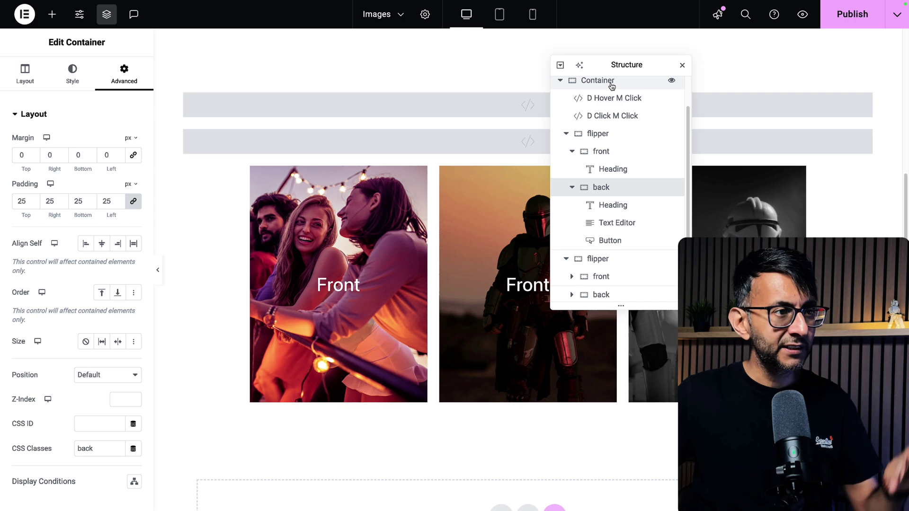
click(608, 137)
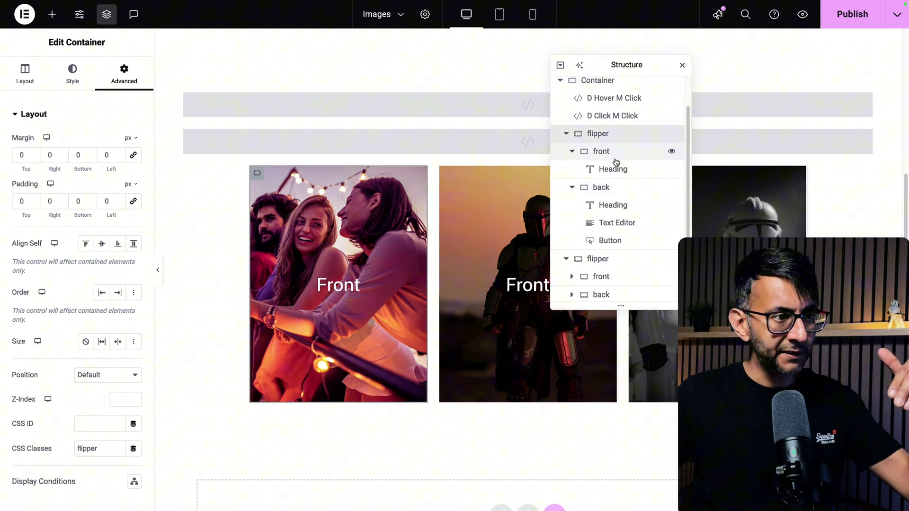
click(616, 152)
click(624, 188)
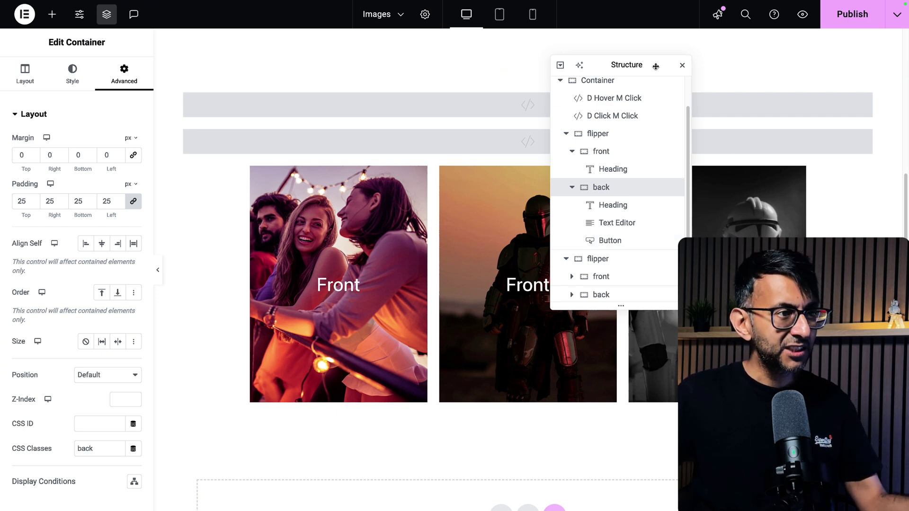
drag(651, 68, 612, 90)
click(645, 87)
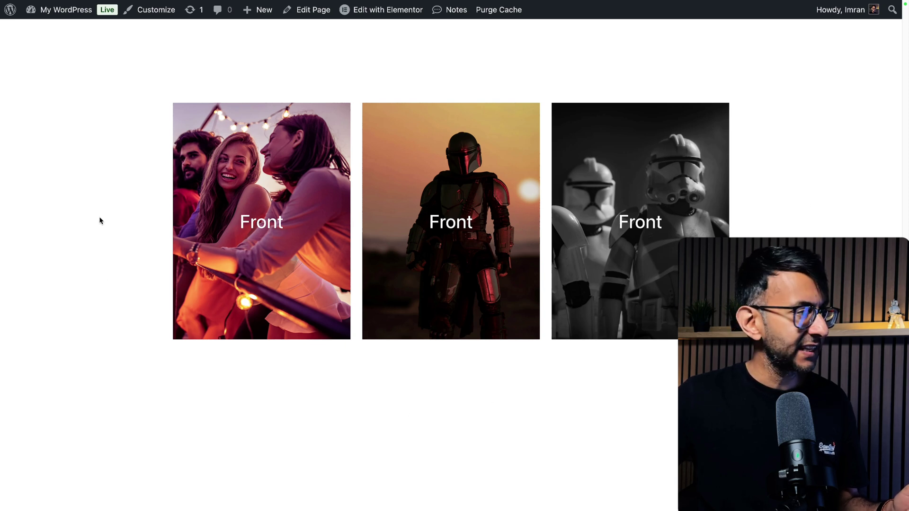
Test the flip effect on the first and second image cards on the live page.
mouse_move(252, 163)
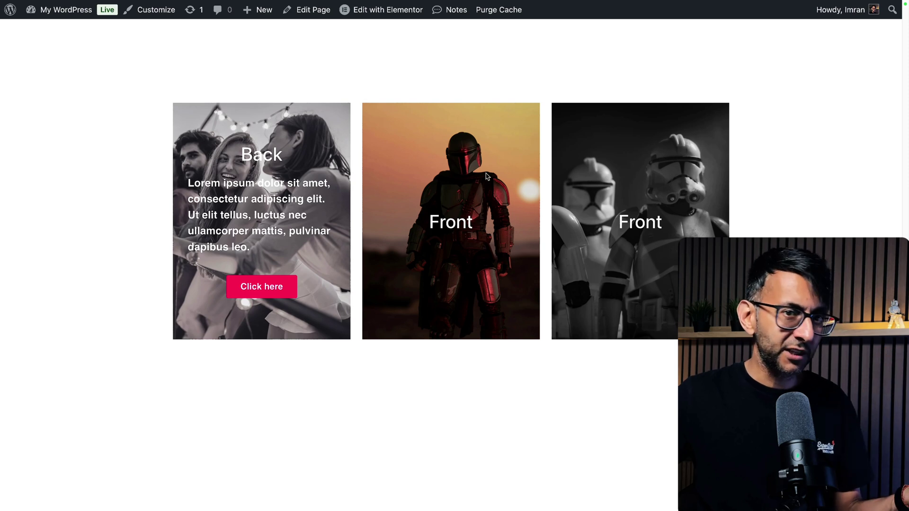
click(274, 175)
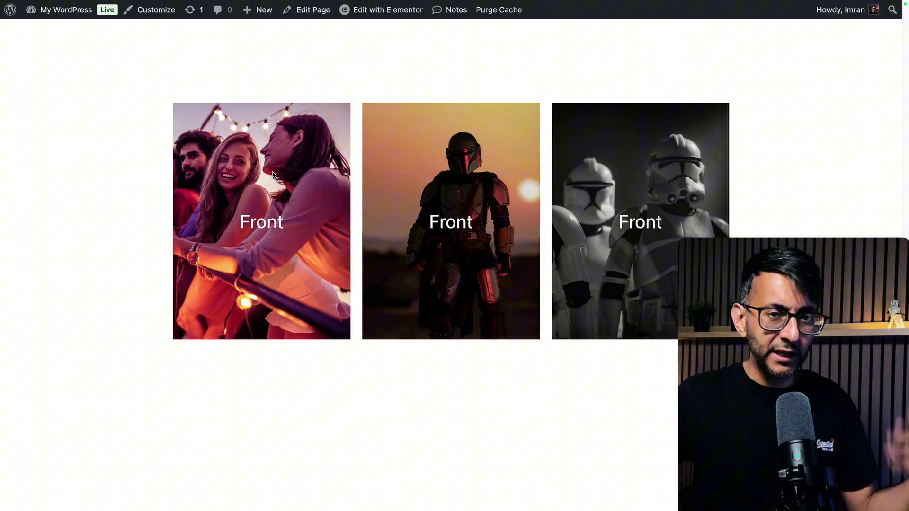
click(472, 179)
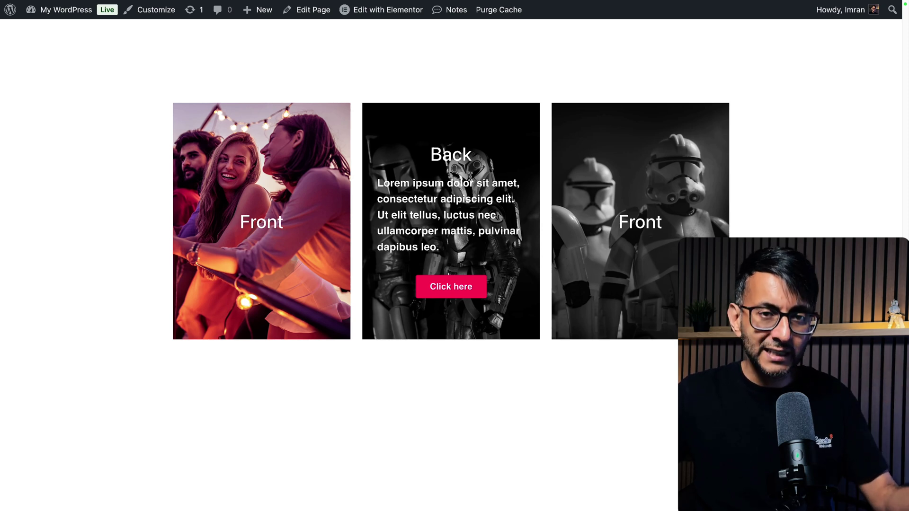
mouse_move(276, 186)
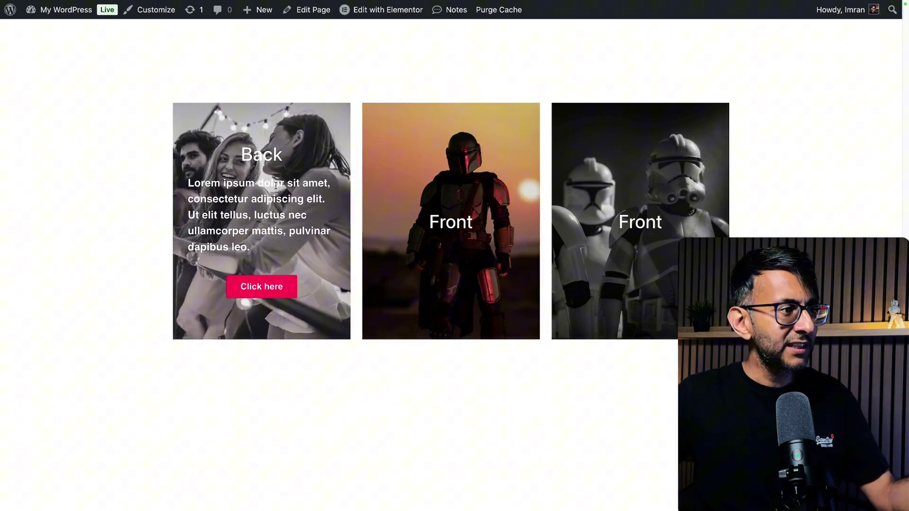